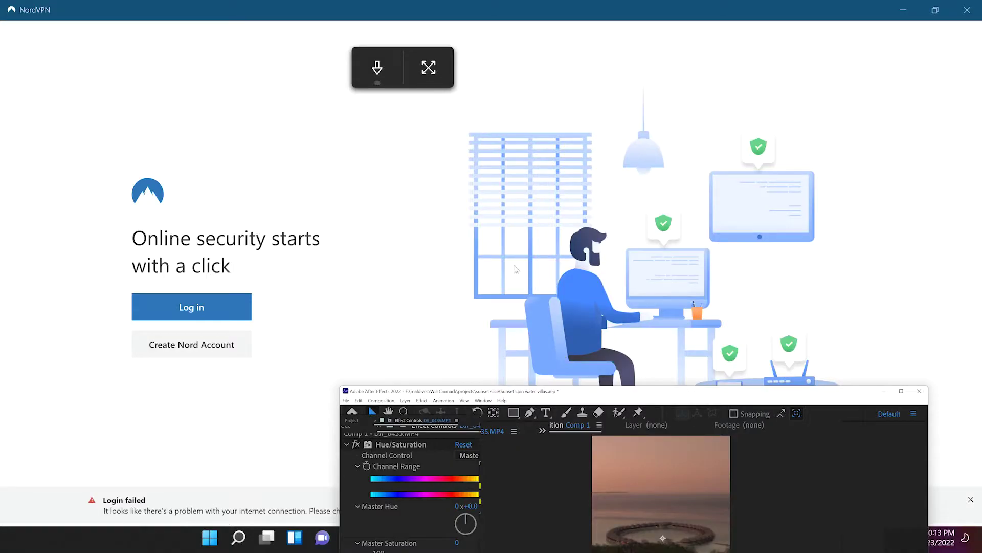
- Drag the After Effects window up over NordVPN until it fills nearly the whole screen
left_click_drag(419, 388, 419, 4)
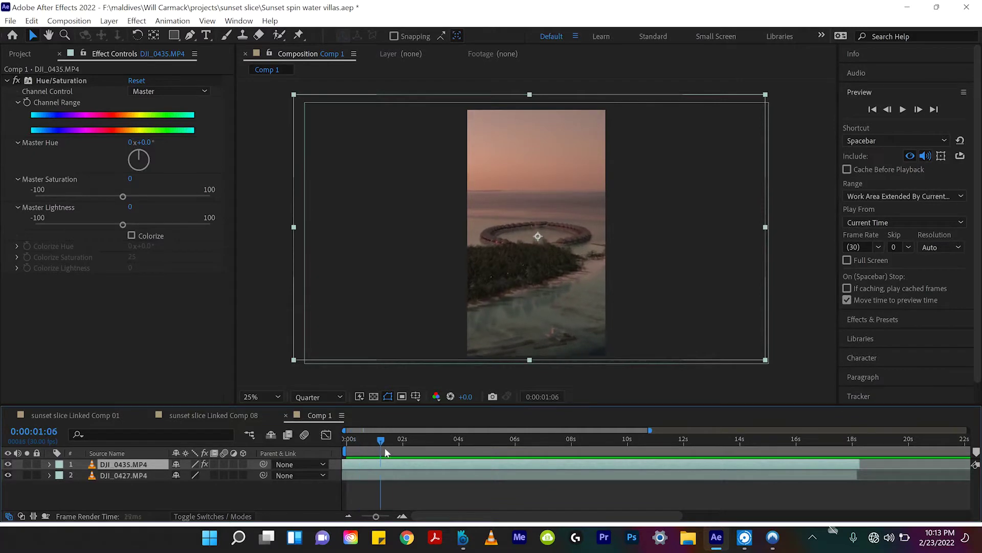
- Hide the sunset layer to see the day footage, then lower its Opacity to 54%
left_click_drag(384, 447, 407, 451)
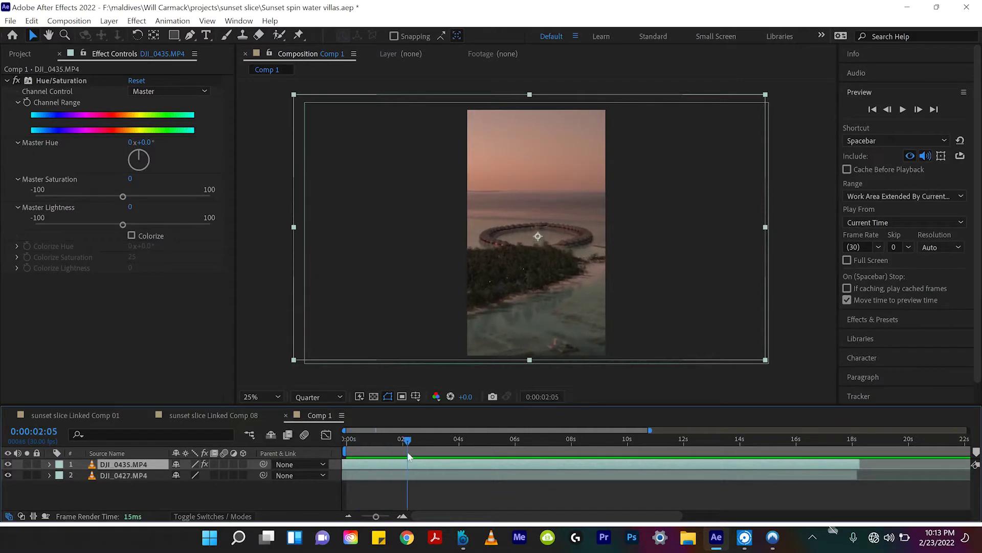
left_click(8, 464)
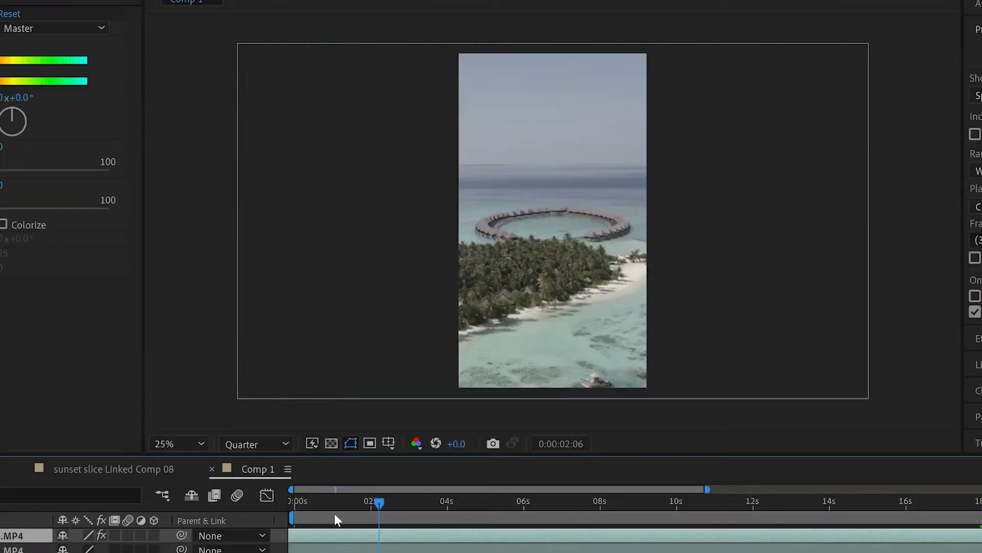
left_click_drag(337, 519, 438, 508)
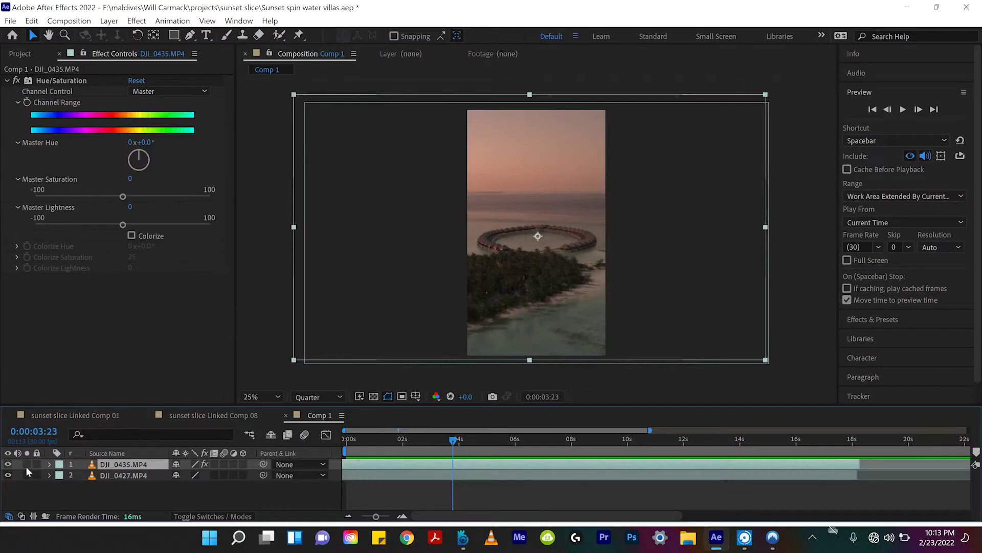
key("t")
left_click_drag(180, 478, 173, 478)
left_click_drag(441, 443, 540, 420)
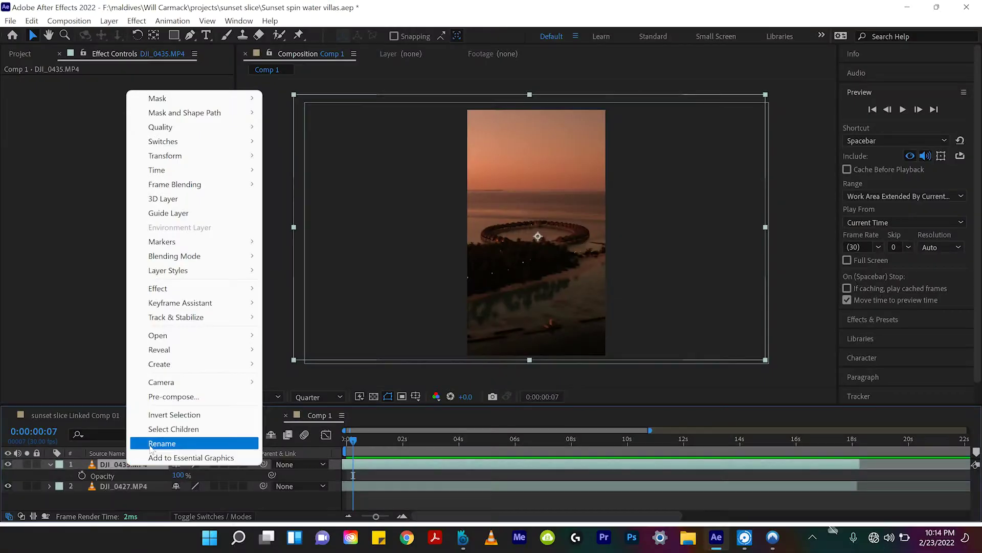
- Rename layer 1 to 'night villas' and layer 2 to 'day villas'
left_click(164, 440)
type("n")
type("ight villas")
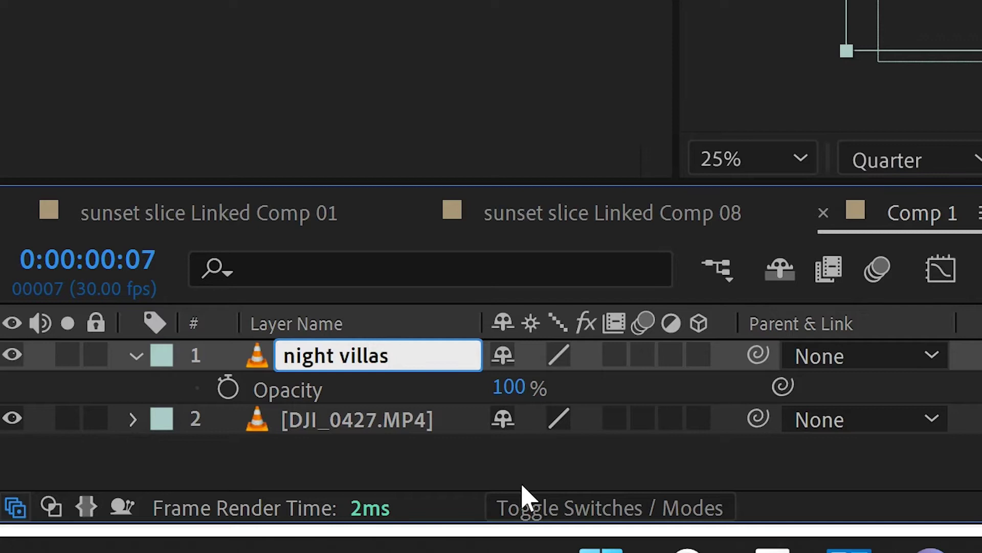
left_click(384, 448)
right_click(377, 432)
left_click(427, 382)
type("day villa")
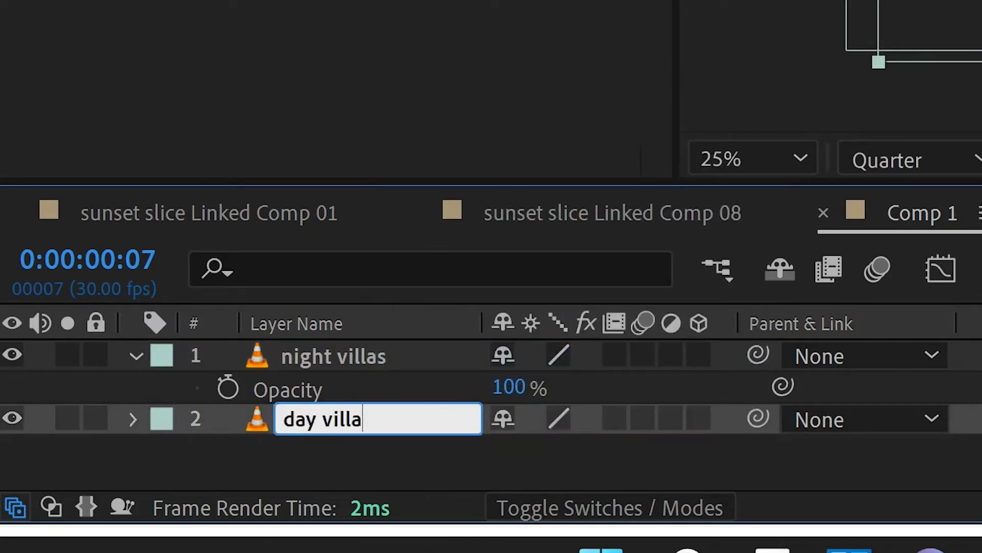
type("s")
key("Return")
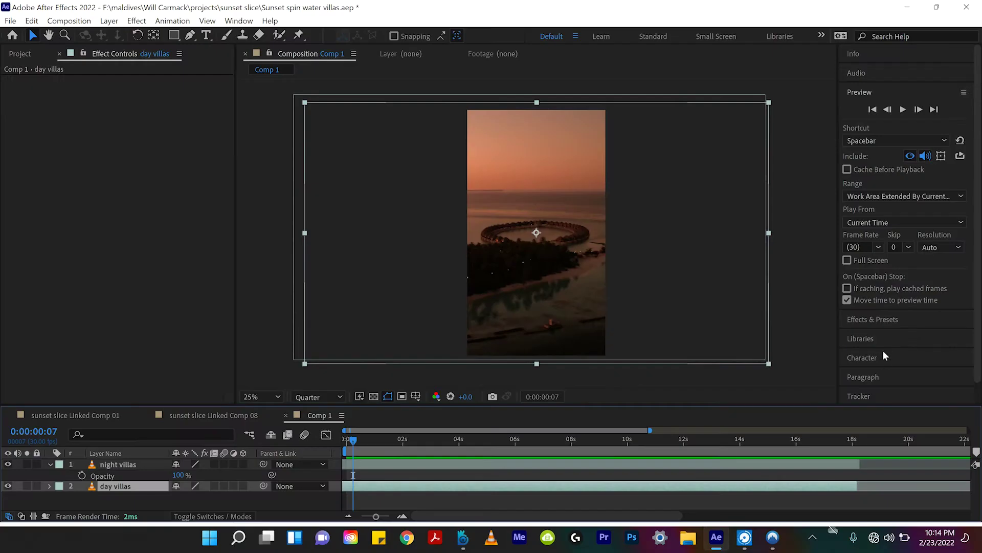
- Search Effects & Presets for 'linear wipe' and drop Linear Wipe onto the night villas layer
left_click(884, 357)
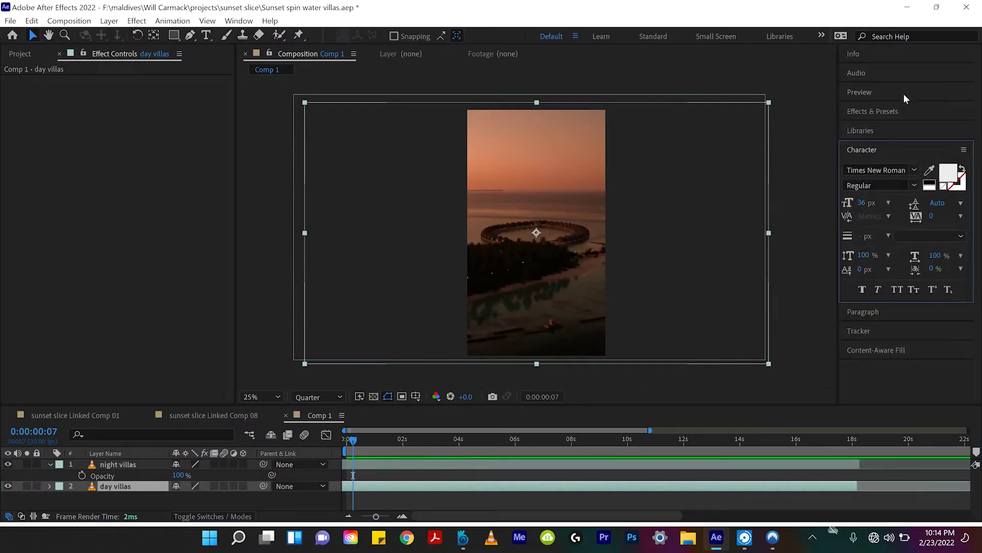
left_click(886, 111)
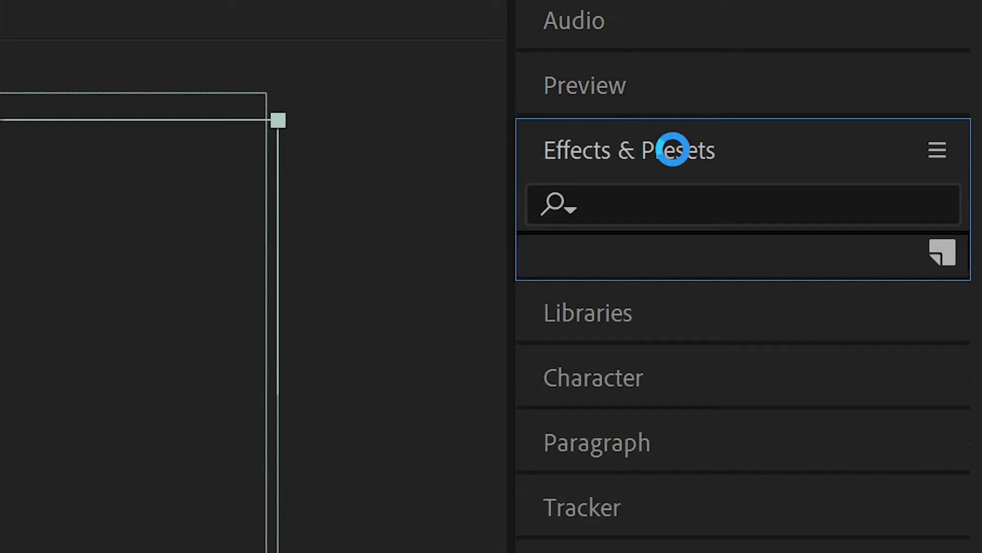
left_click(664, 203)
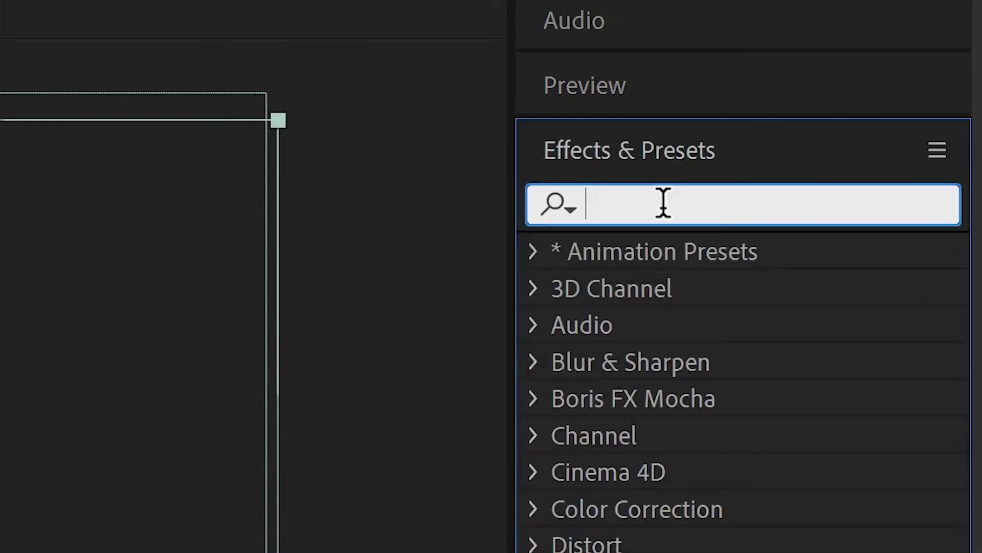
type("linear")
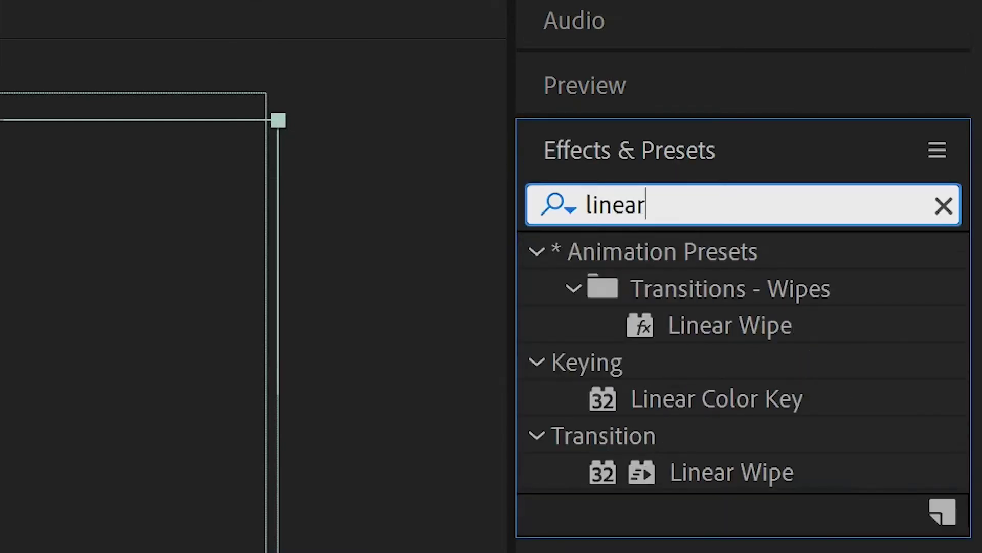
type(" wipe")
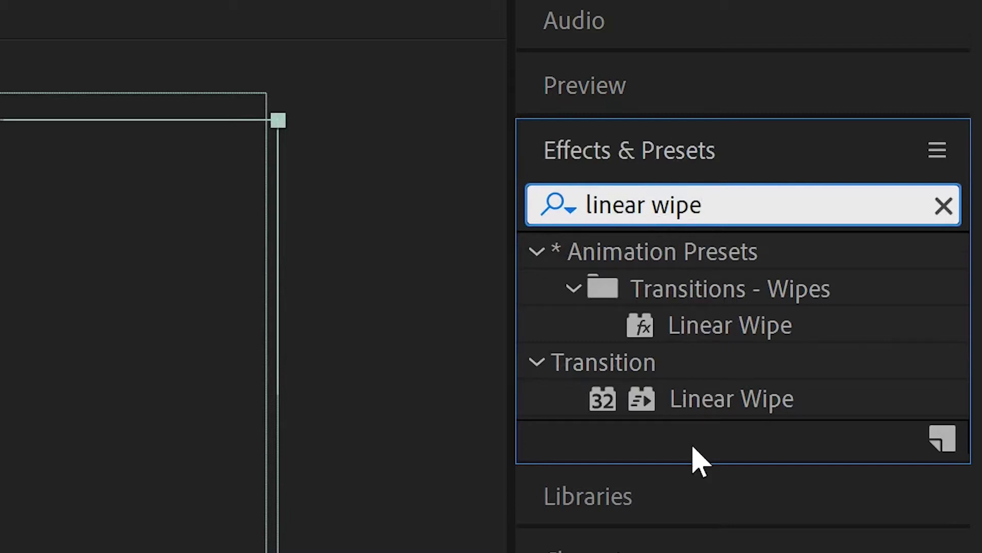
left_click(690, 413)
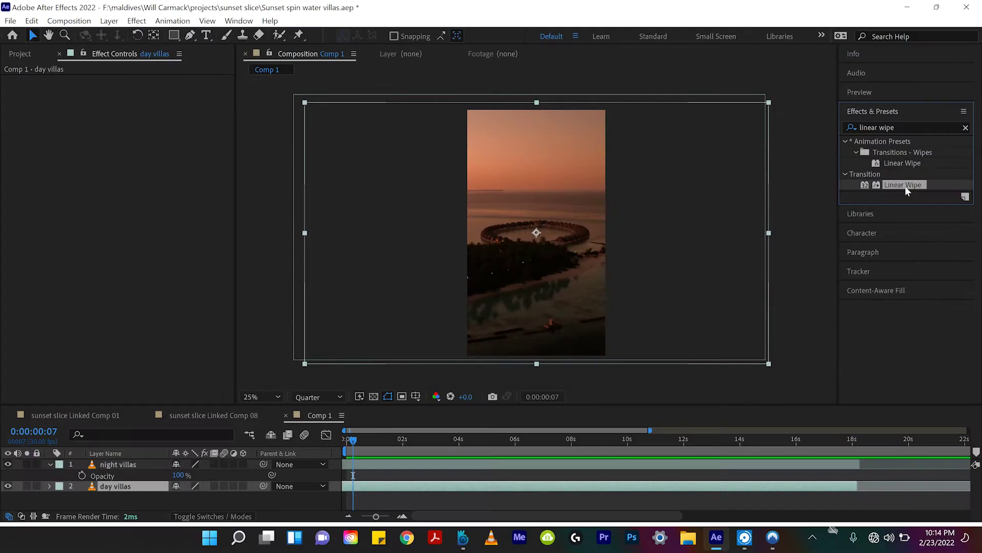
left_click_drag(740, 412, 386, 462)
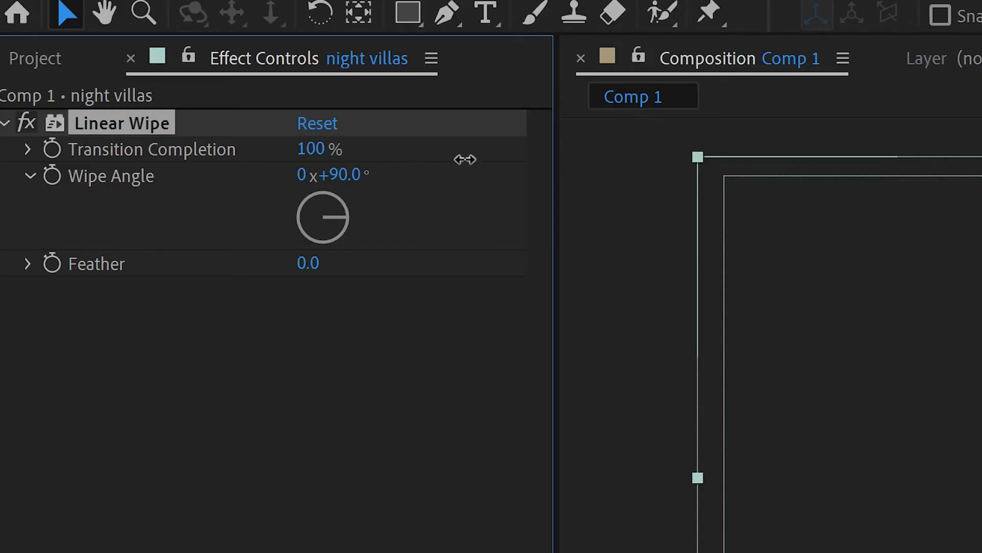
- Set Transition Completion to 52%, return to 0:00 and start keyframing Wipe Angle
mouse_move(410, 159)
left_mouse_down()
mouse_move(388, 160)
mouse_move(404, 161)
left_mouse_up()
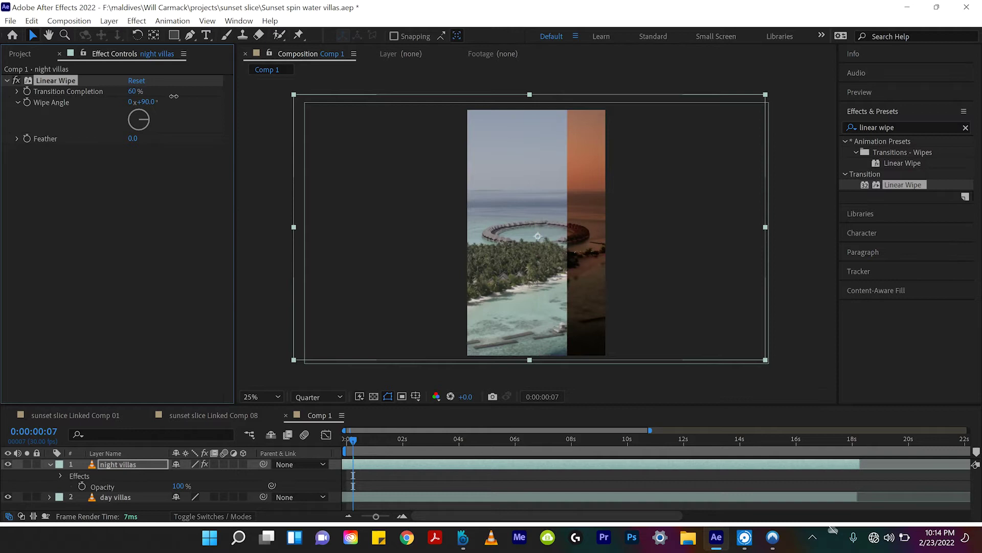
mouse_move(172, 96)
left_mouse_down()
mouse_move(153, 94)
mouse_move(168, 97)
left_mouse_up()
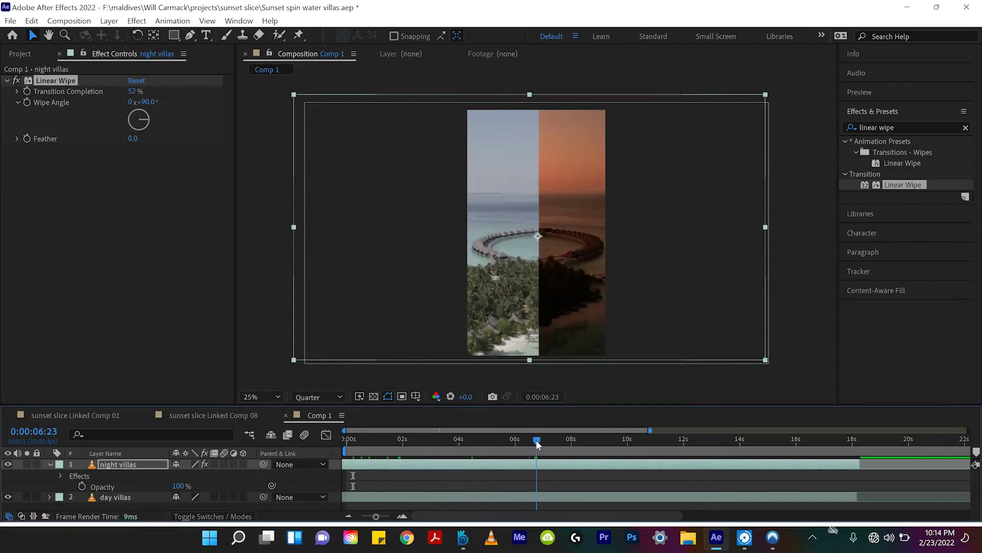
left_click_drag(535, 440, 336, 445)
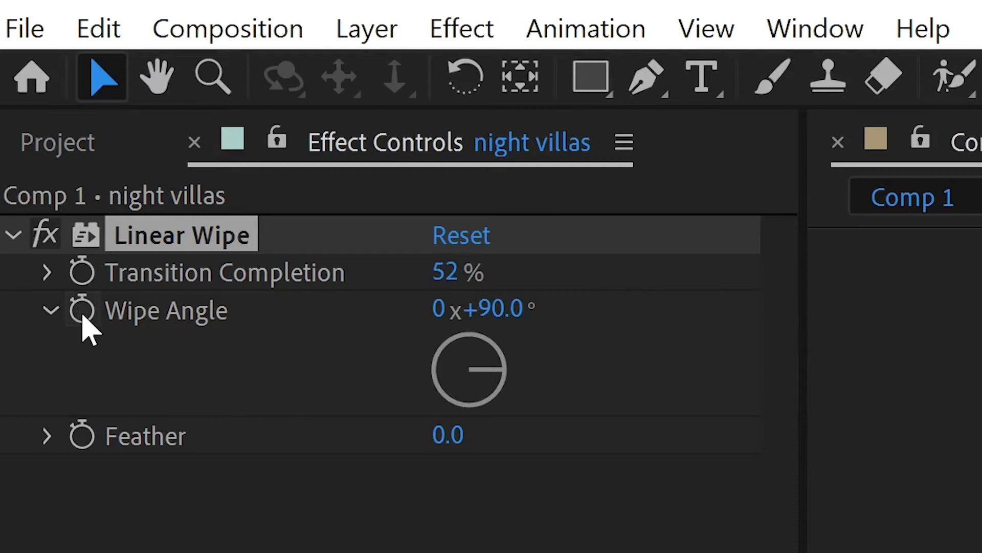
left_click(82, 310)
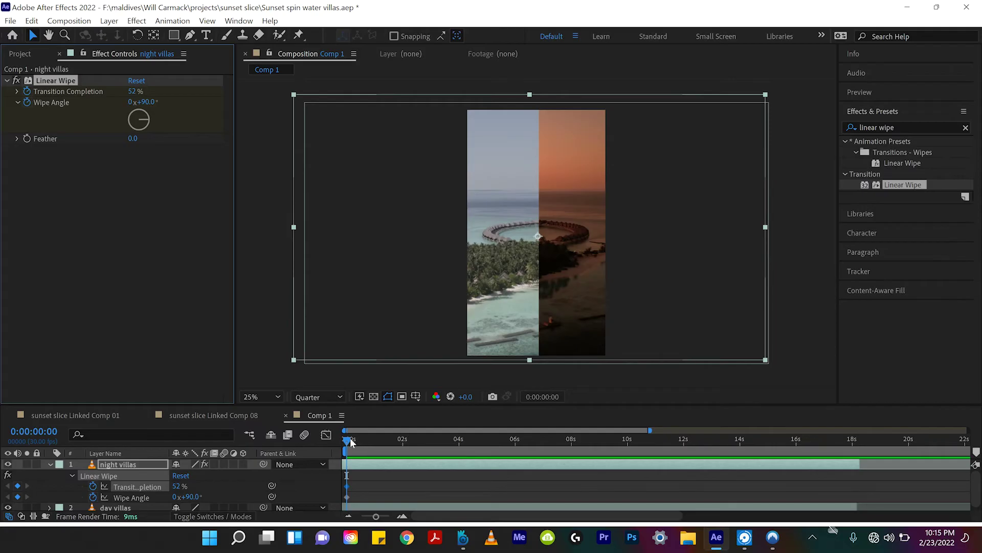
- Keyframe the Wipe Angle at -90° at 0:00:04:06
left_click_drag(350, 439, 469, 452)
left_click(489, 487)
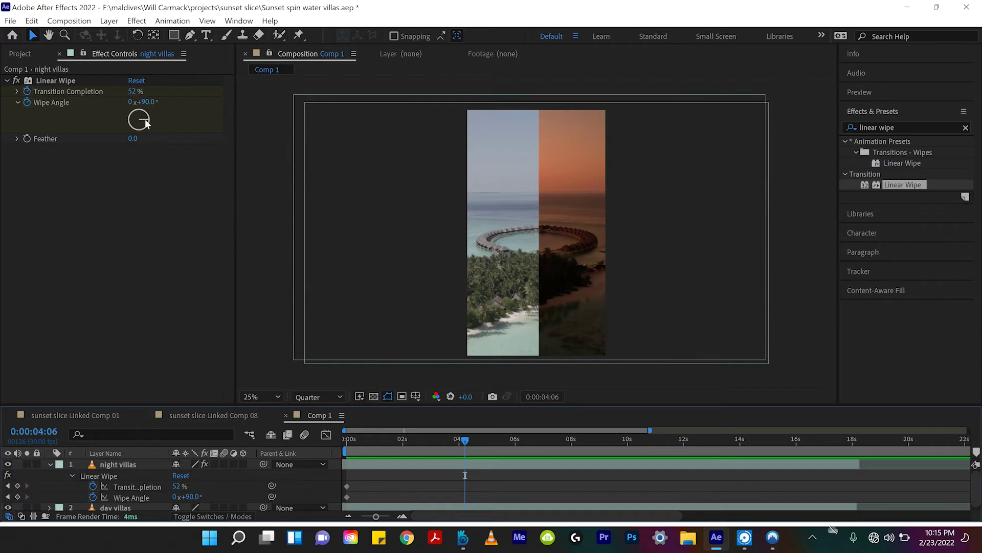
mouse_move(146, 120)
left_mouse_down()
mouse_move(134, 127)
mouse_move(131, 117)
left_mouse_up()
key("ctrl+z")
left_click(143, 102)
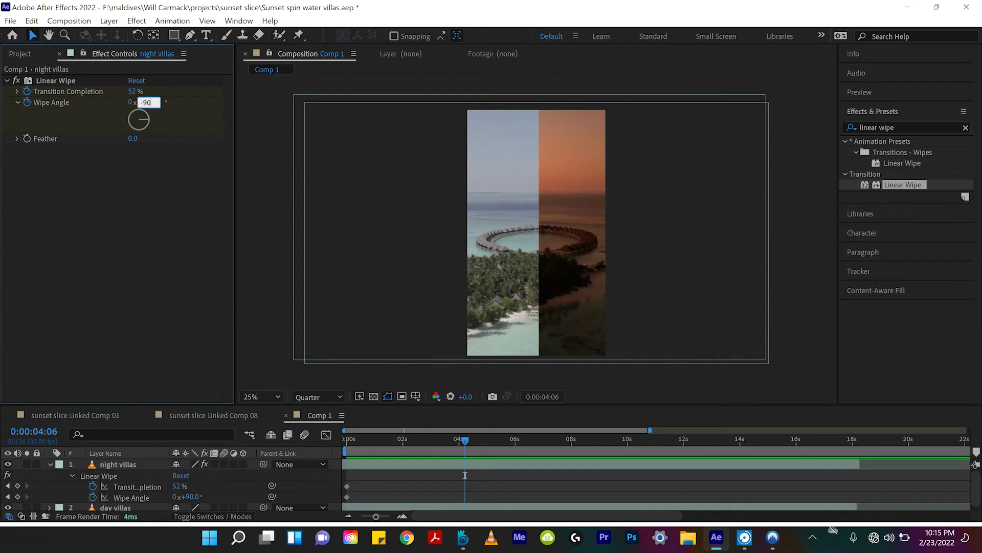
key("Return")
- Preview from the start, then key Transition Completion at 47% near two seconds
left_click(349, 448)
key("space")
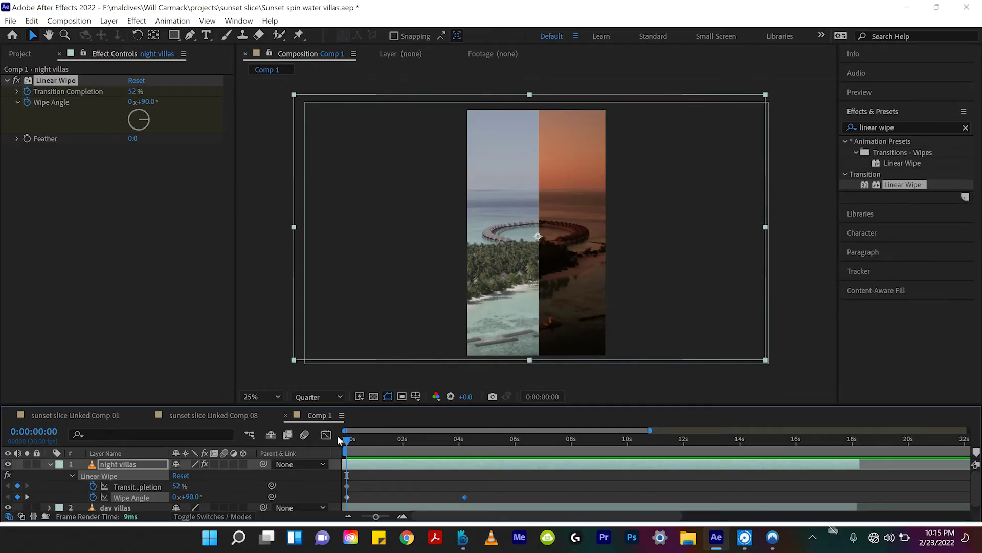
left_click_drag(345, 440, 403, 453)
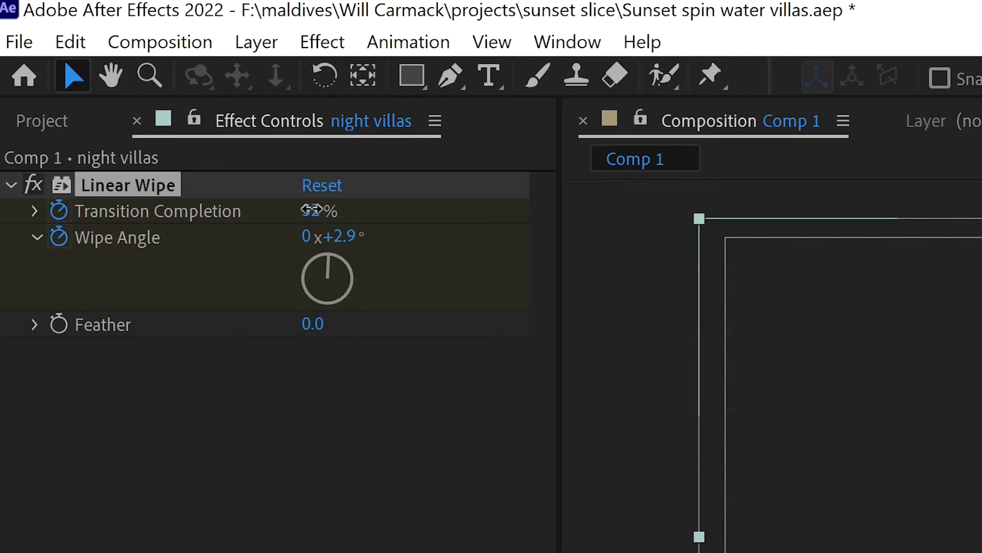
left_click_drag(318, 211, 303, 210)
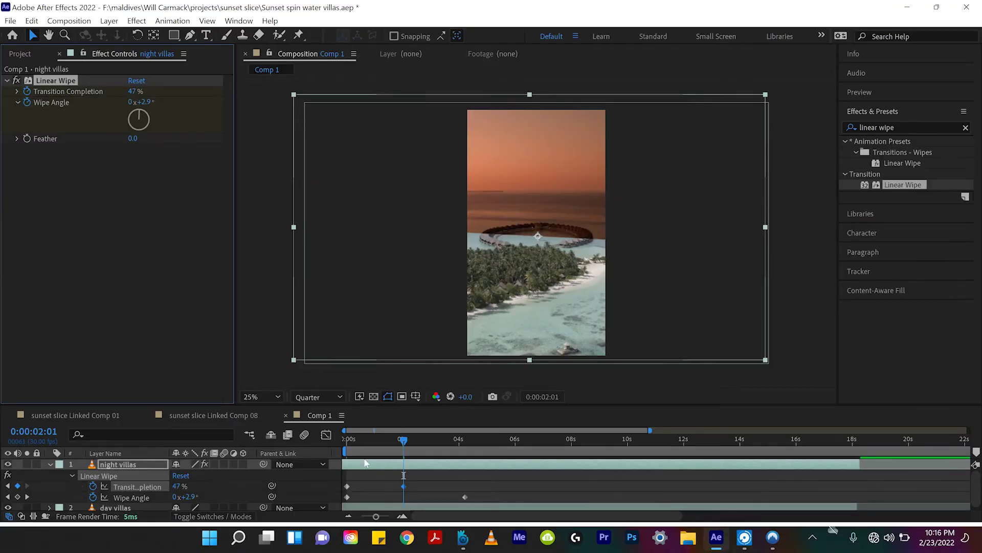
- Apply Easy Ease to the middle 47% Transition Completion keyframe and replay the wipe
key("space")
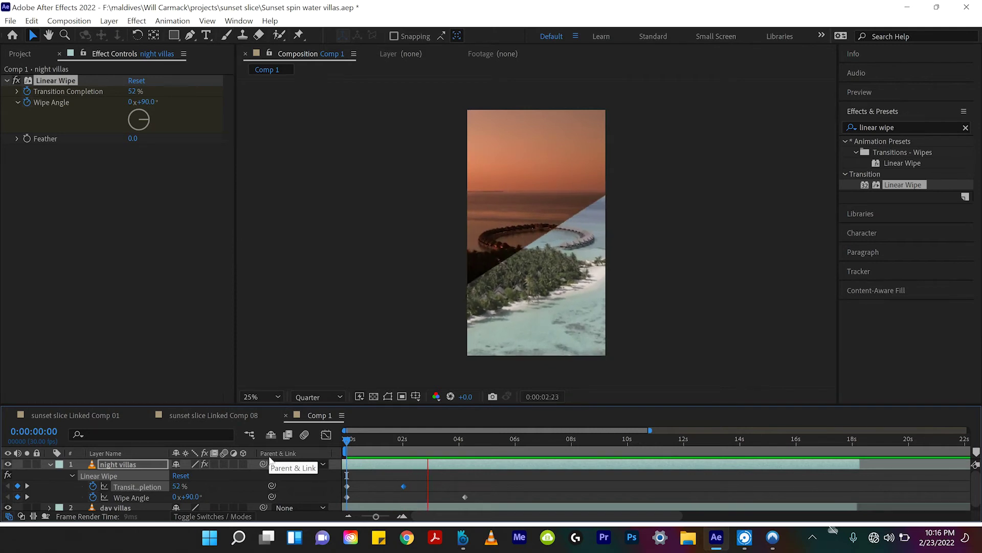
left_click(343, 440)
key("space")
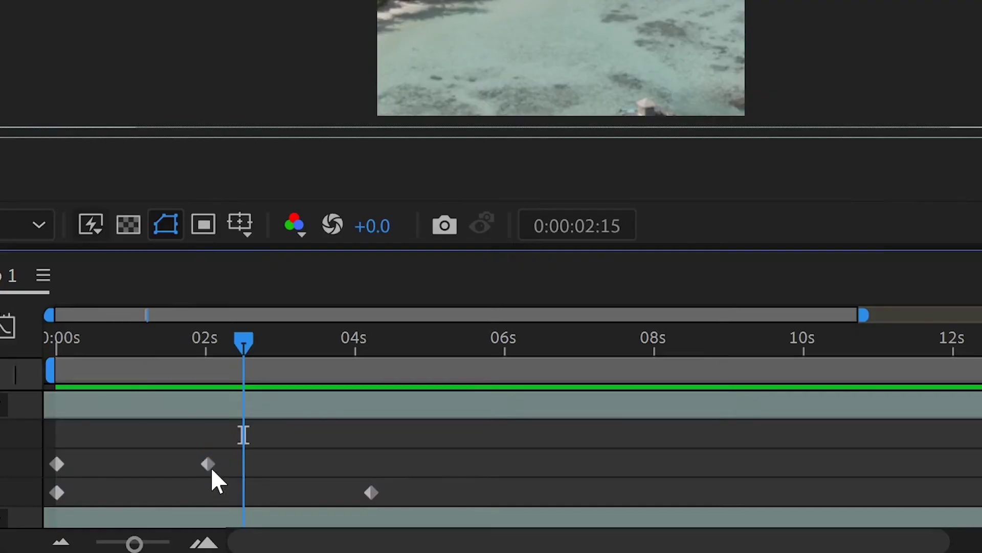
left_click(210, 466)
right_click(210, 465)
mouse_move(330, 457)
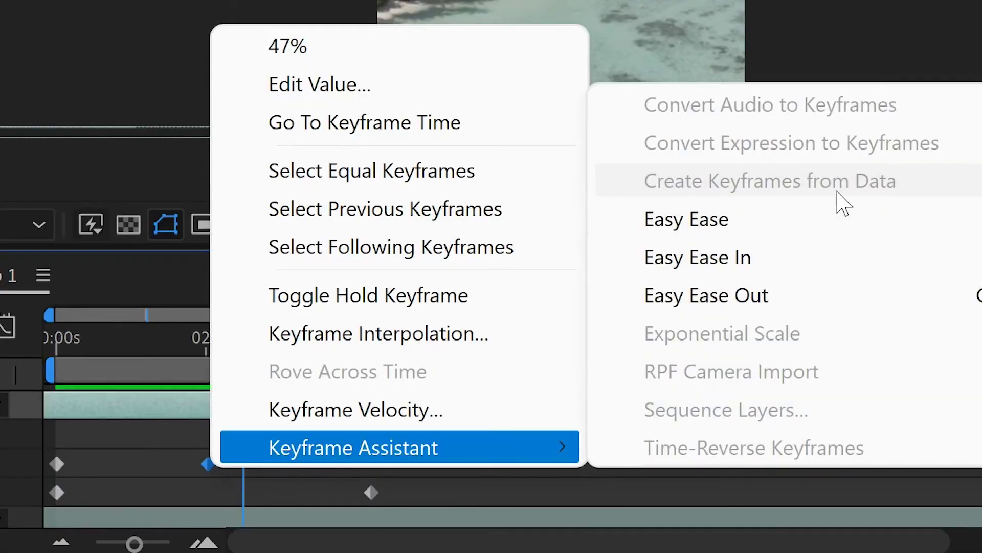
left_click(804, 229)
left_click_drag(92, 351, 48, 342)
key("space")
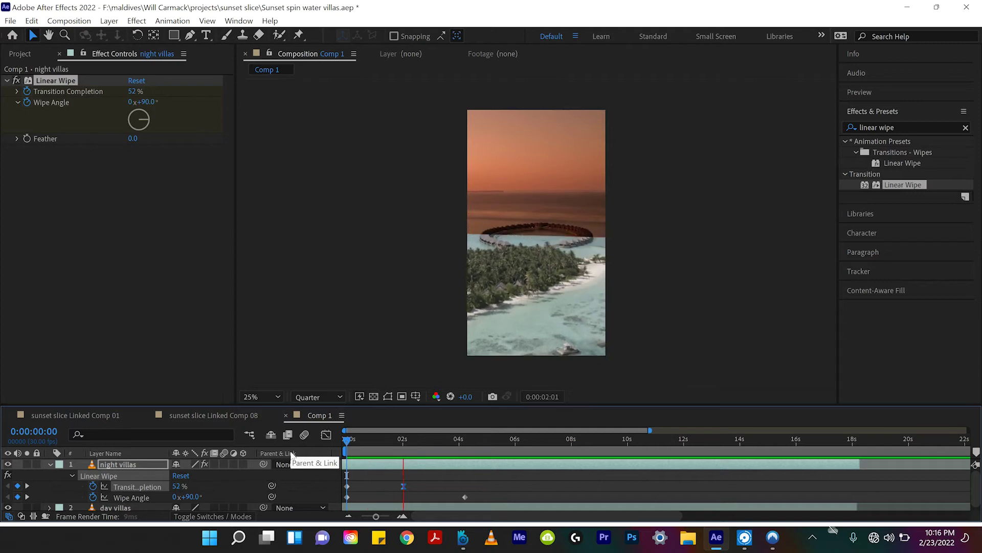
- Key Transition Completion at 48% at 0:00:04:06, then replay the wipe from the start
left_click(413, 466)
left_click_drag(132, 91, 136, 91)
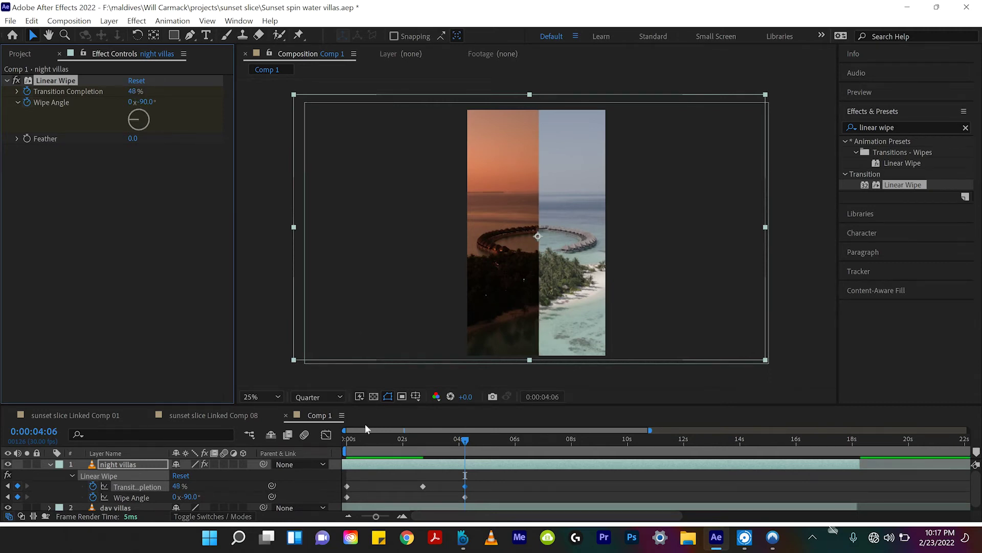
left_click(348, 439)
key("space")
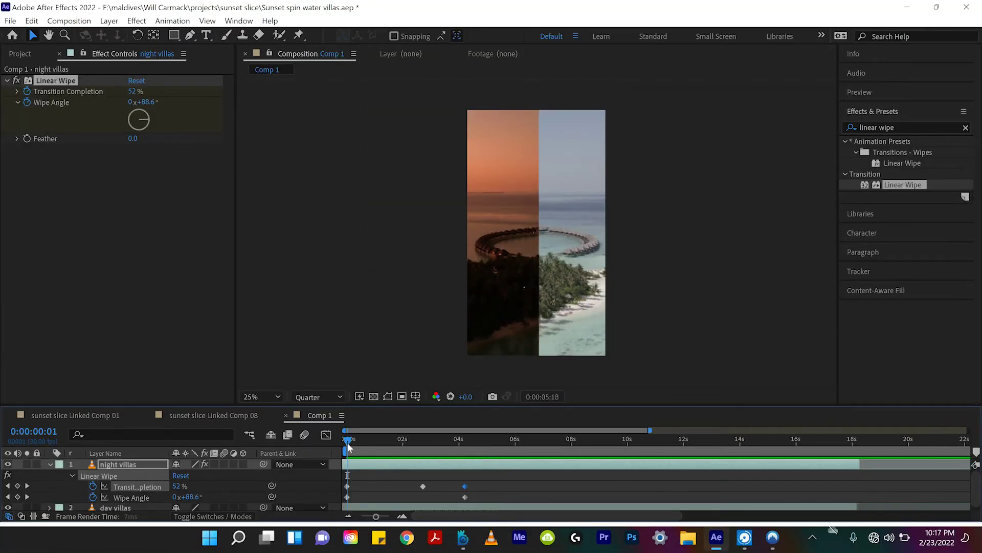
key("space")
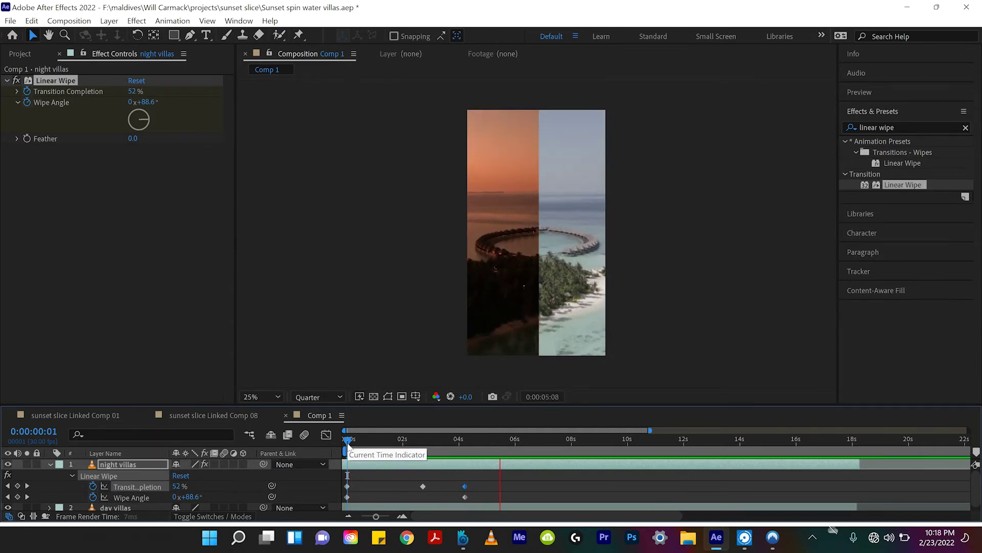
key("space")
key("space")
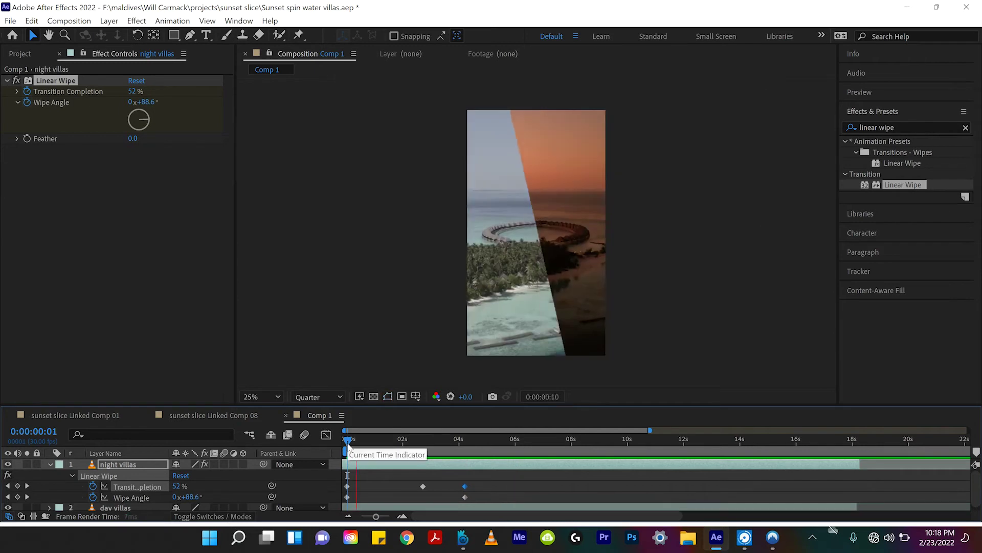